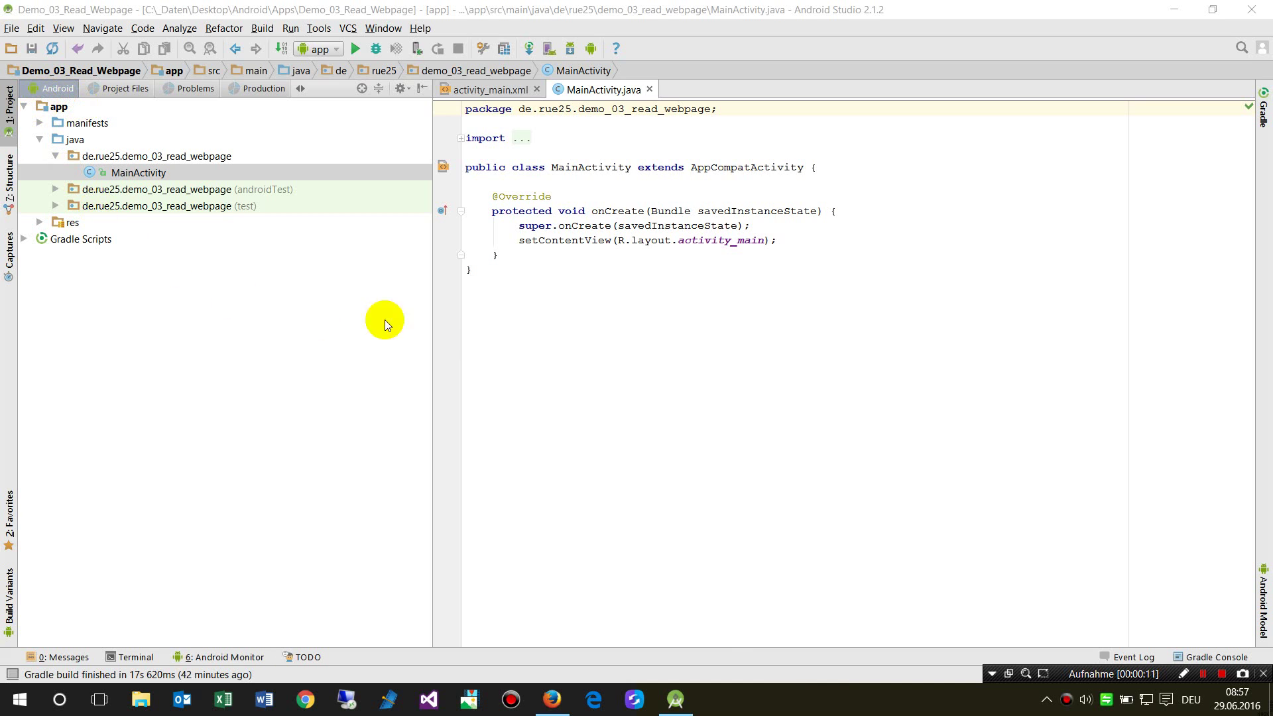
# - Expand the app's manifests folder and select AndroidManifest.xml in the Project panel
pyautogui.click(51, 91)
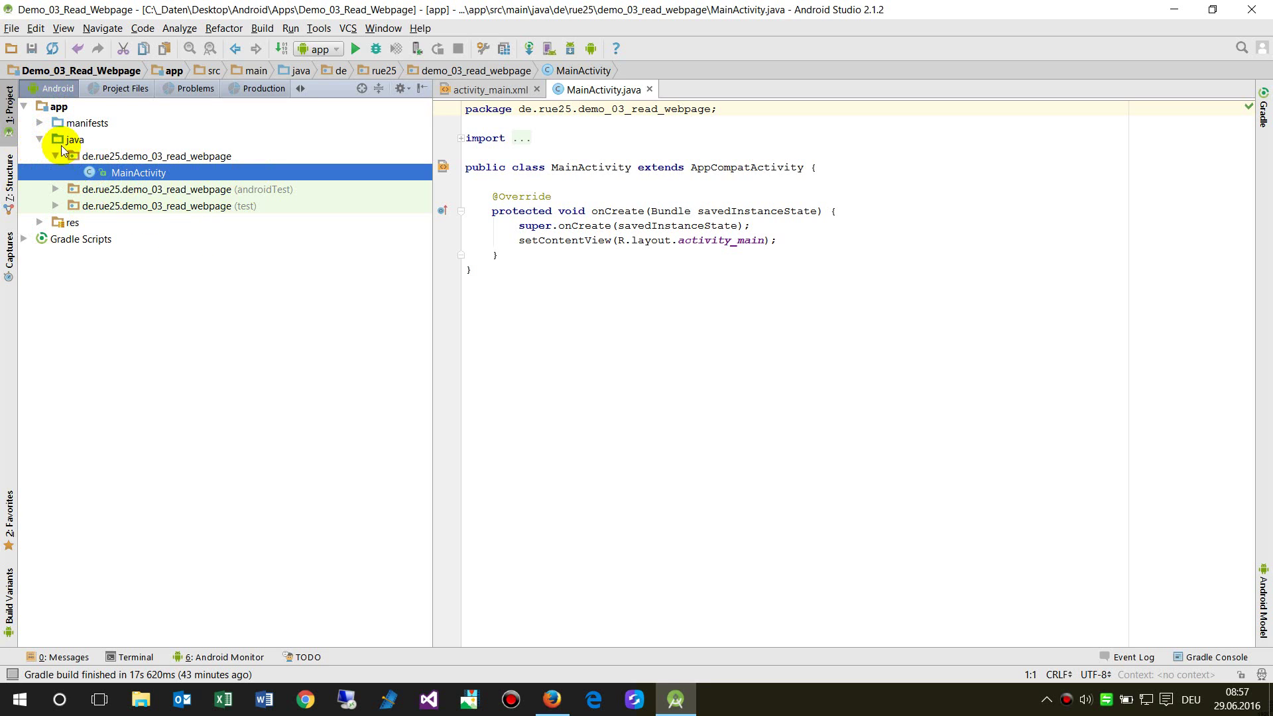
pyautogui.click(60, 124)
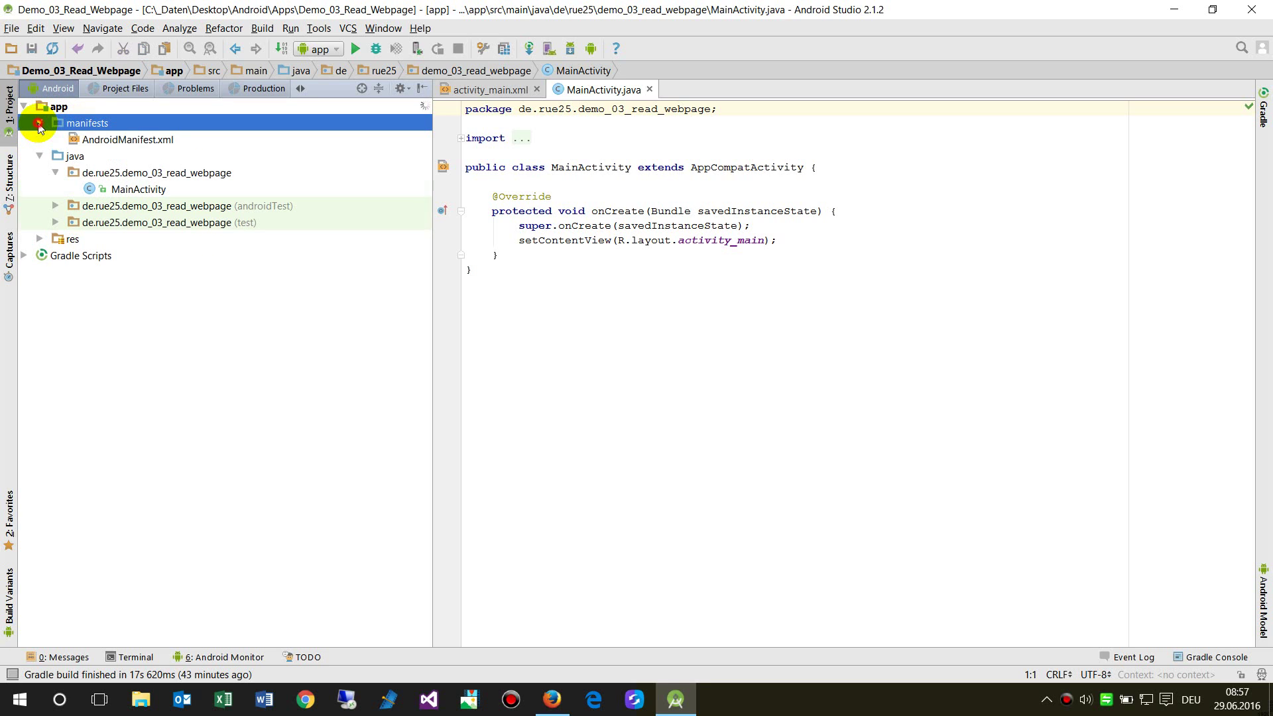
pyautogui.click(121, 139)
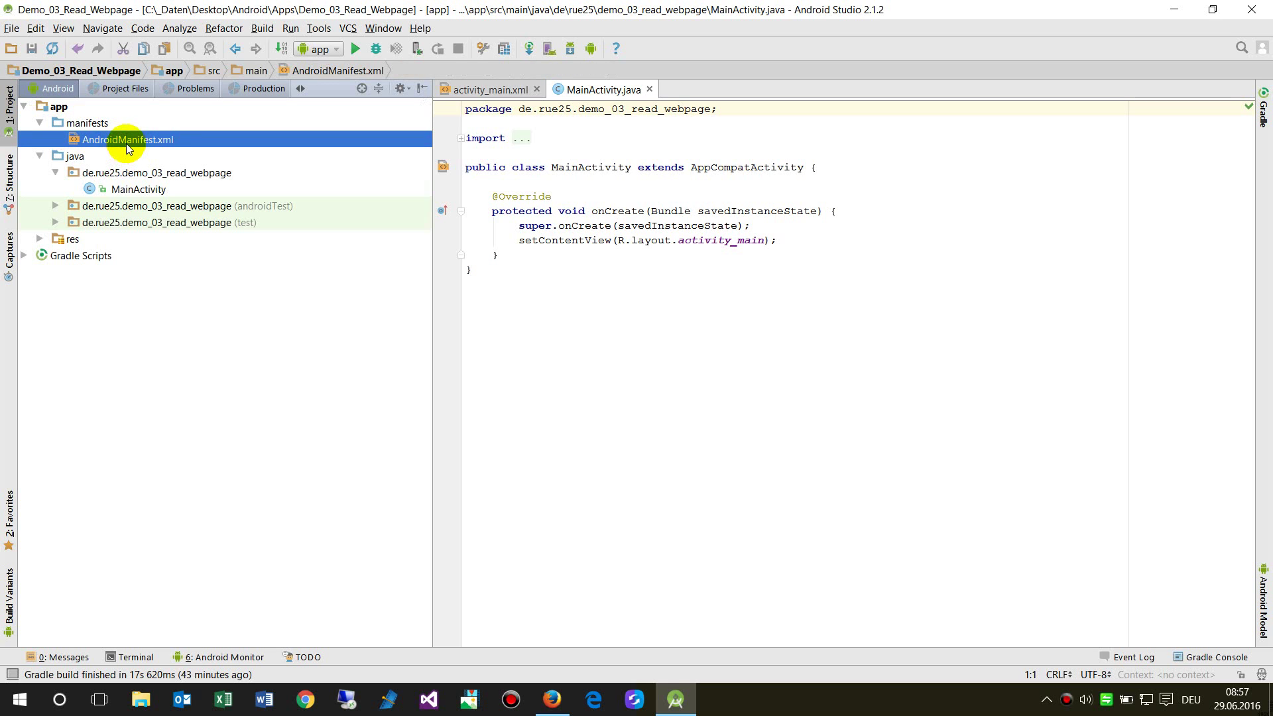
# - Open AndroidManifest.xml, widen the editor, and insert blank lines above the application block
pyautogui.doubleClick(115, 142)
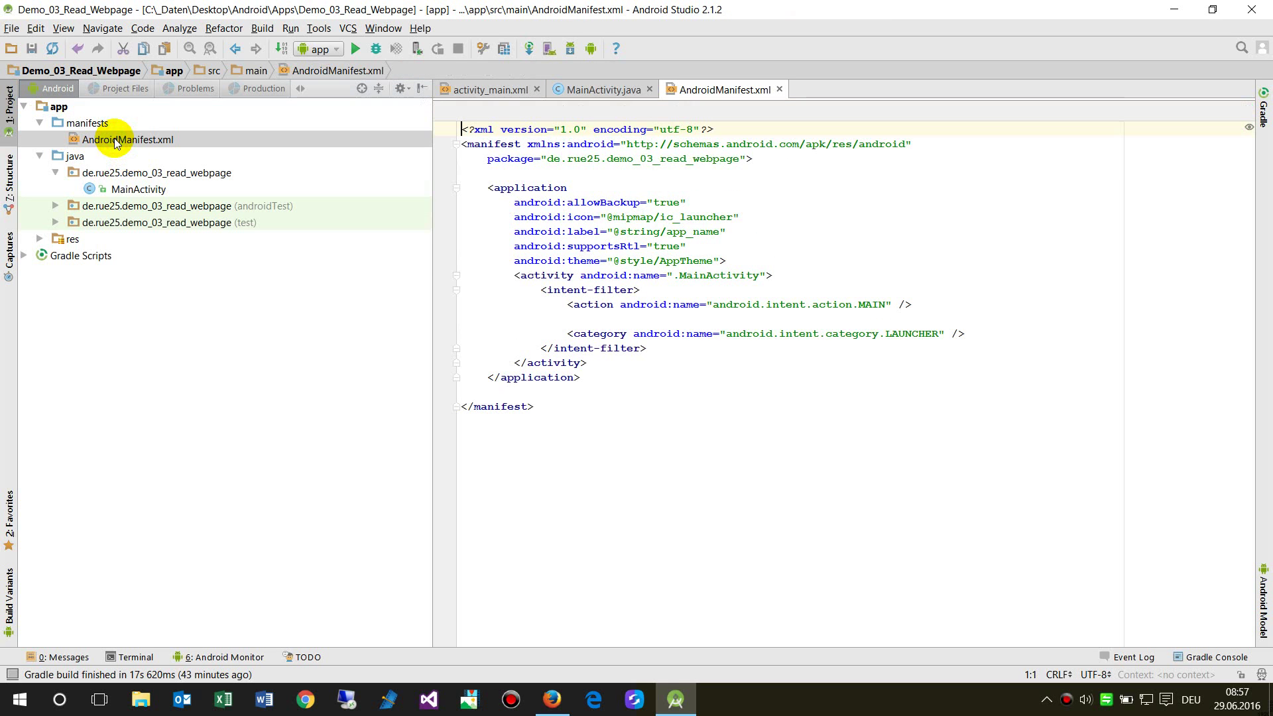
pyautogui.moveTo(433, 303); pyautogui.dragTo(287, 303)
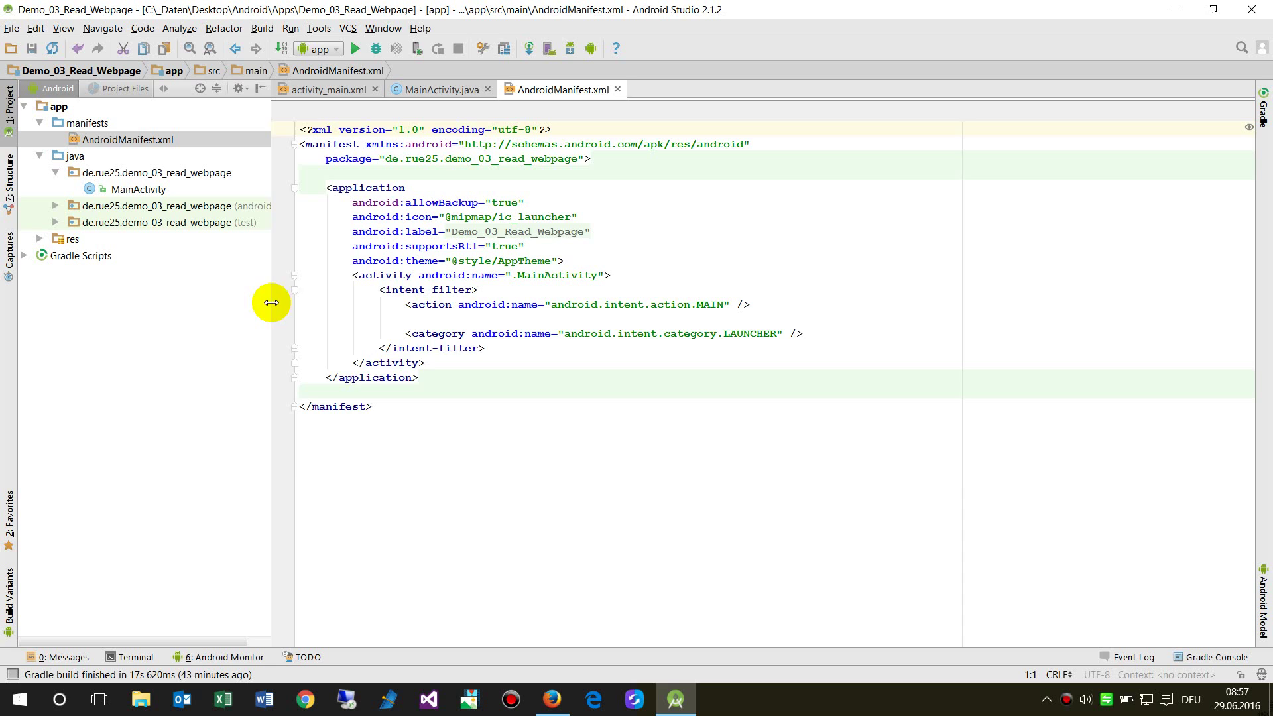
pyautogui.click(360, 174)
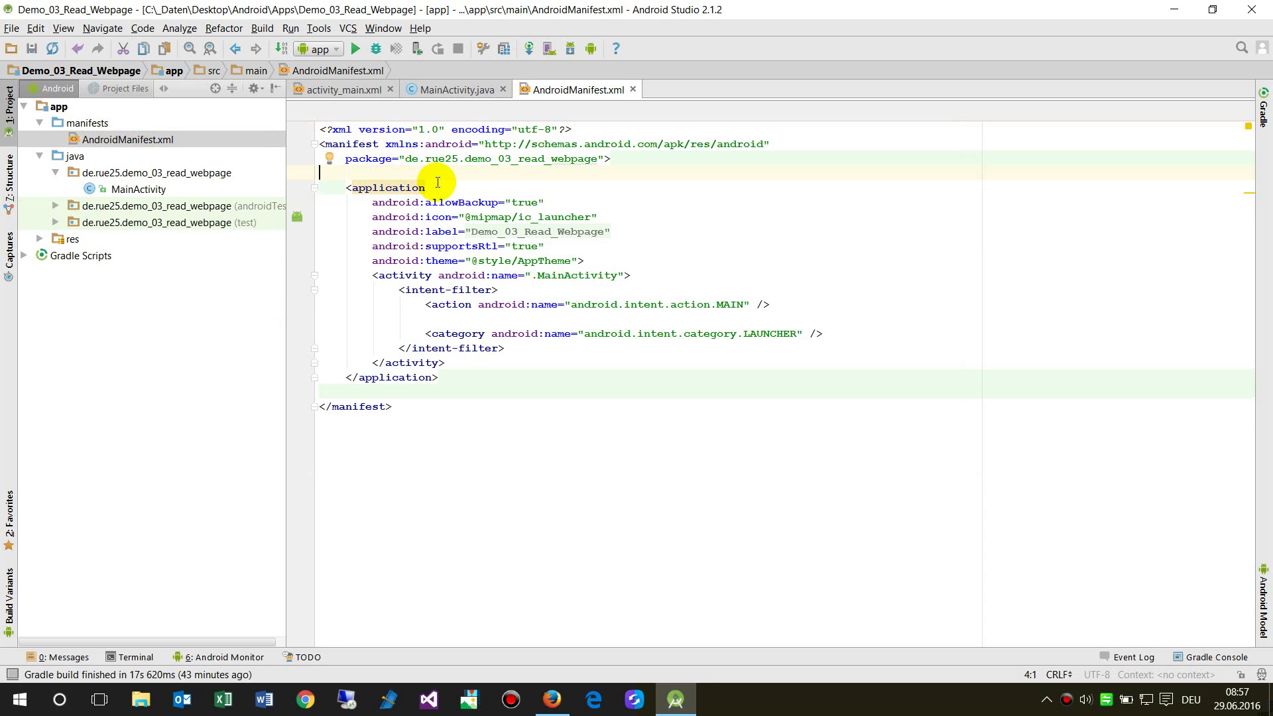
pyautogui.press('Return')
pyautogui.press('Return')
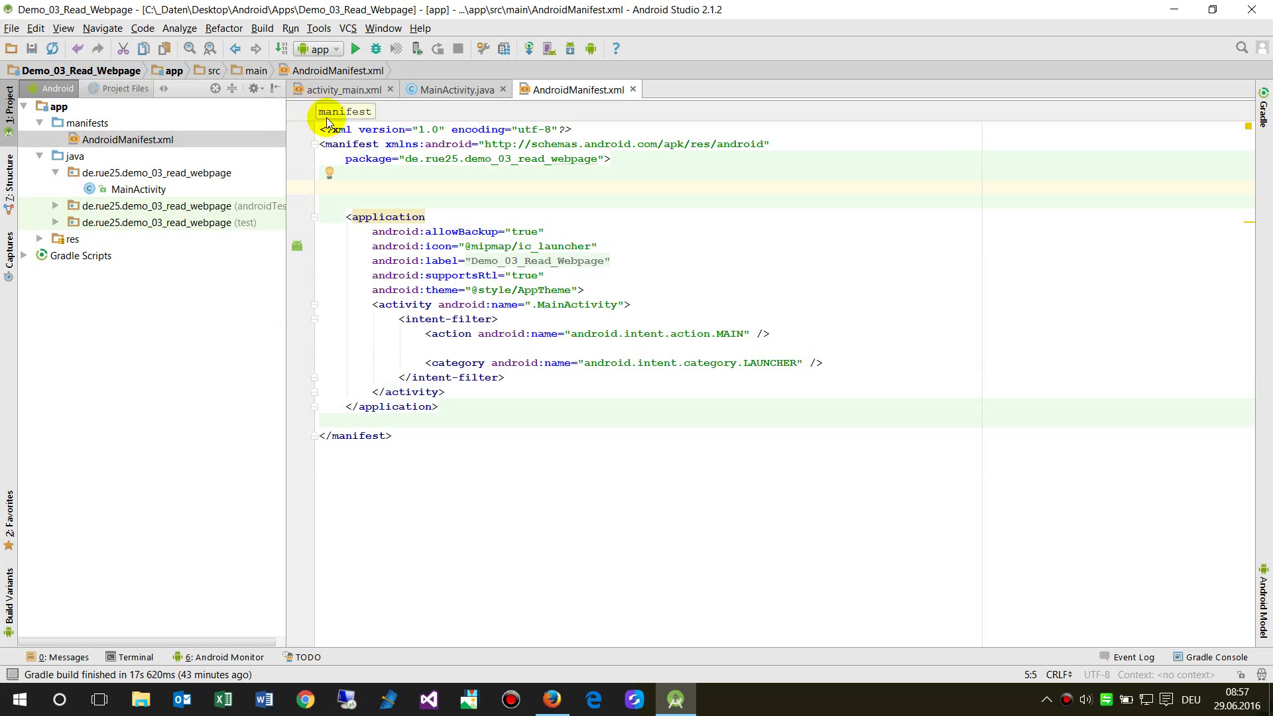
pyautogui.click(354, 144)
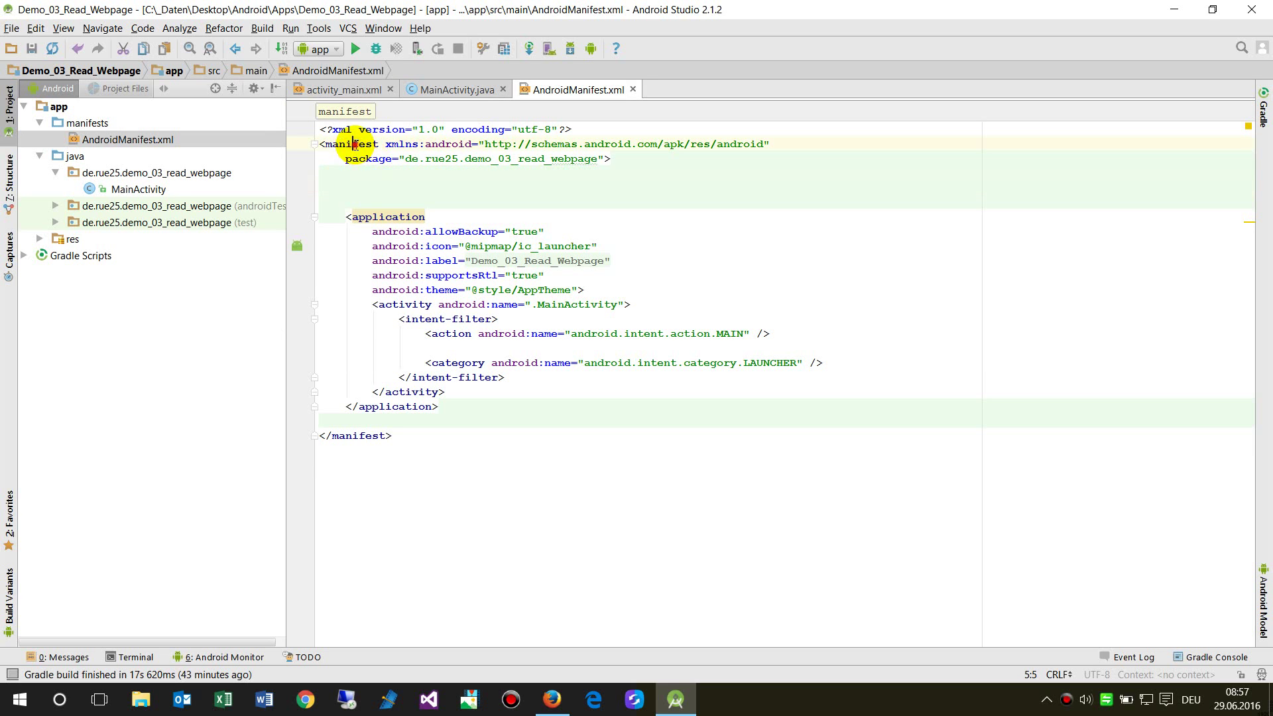
pyautogui.hotkey('ctrl', 'w')
pyautogui.hotkey('ctrl', 'w')
pyautogui.click(363, 190)
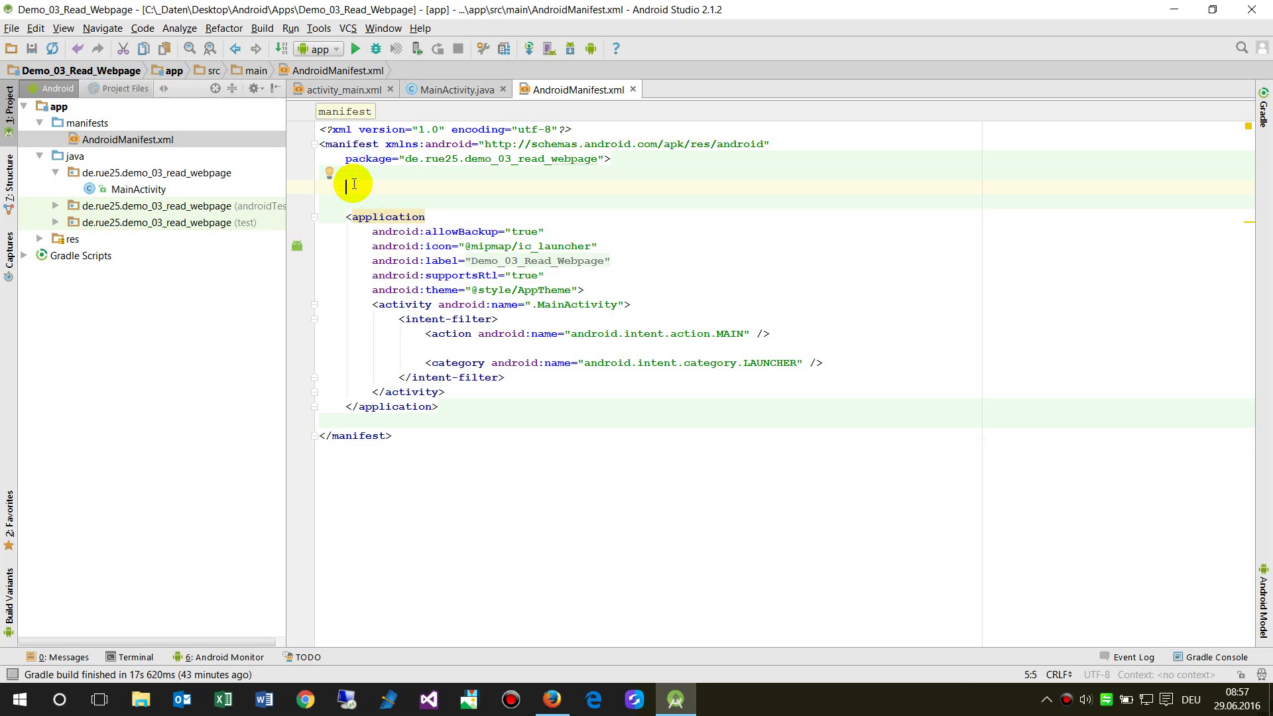
pyautogui.write('<')
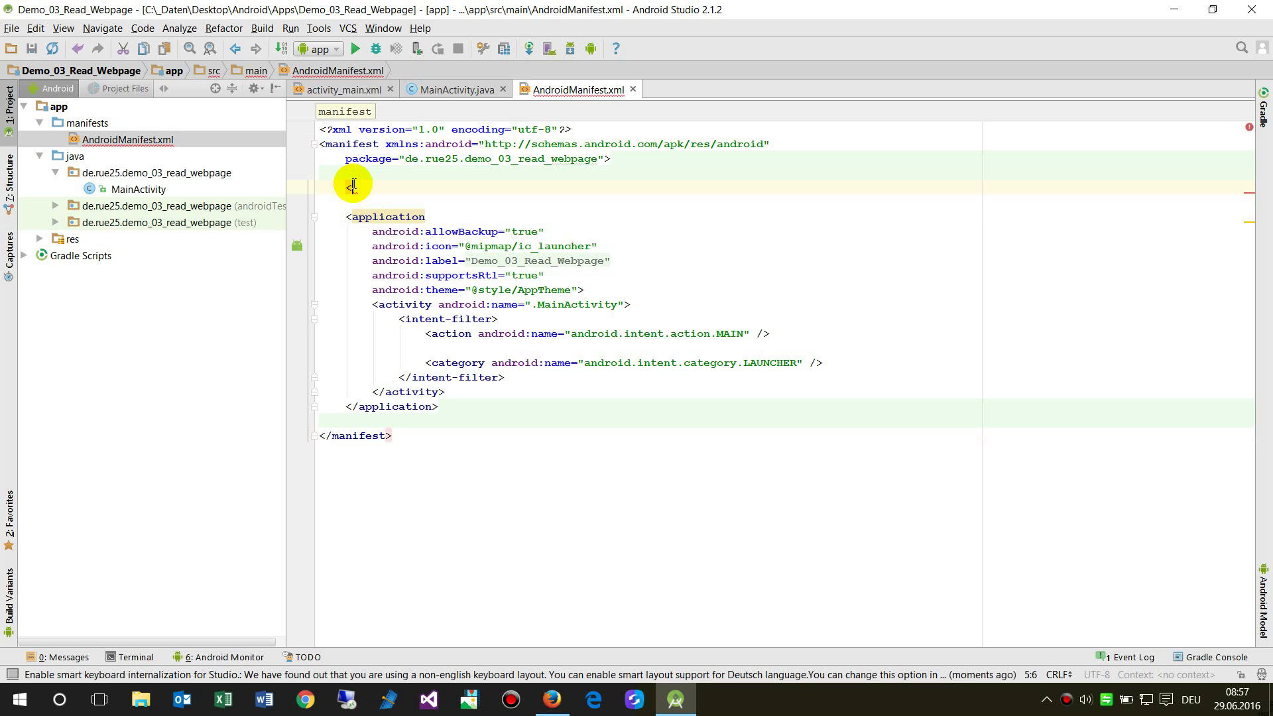
pyautogui.write('us')
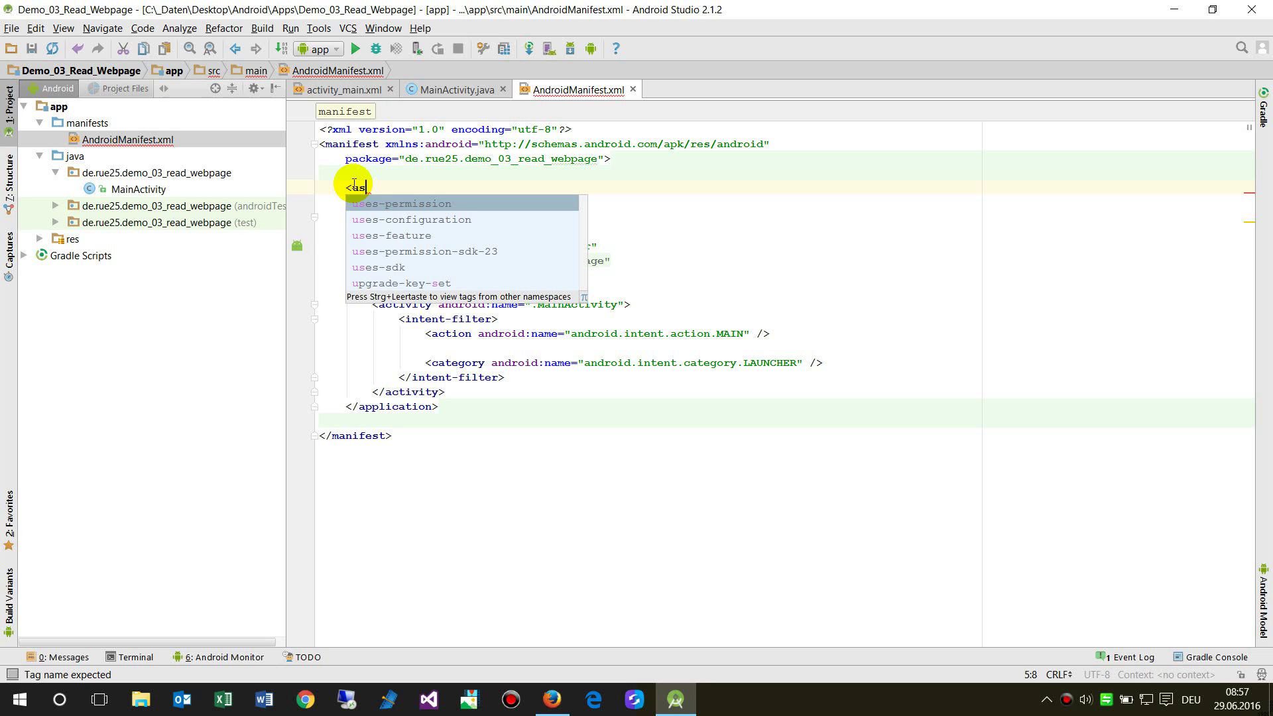
# - Insert a uses-permission tag named android.permission.INTERNET from the autocomplete suggestions
pyautogui.press('Return')
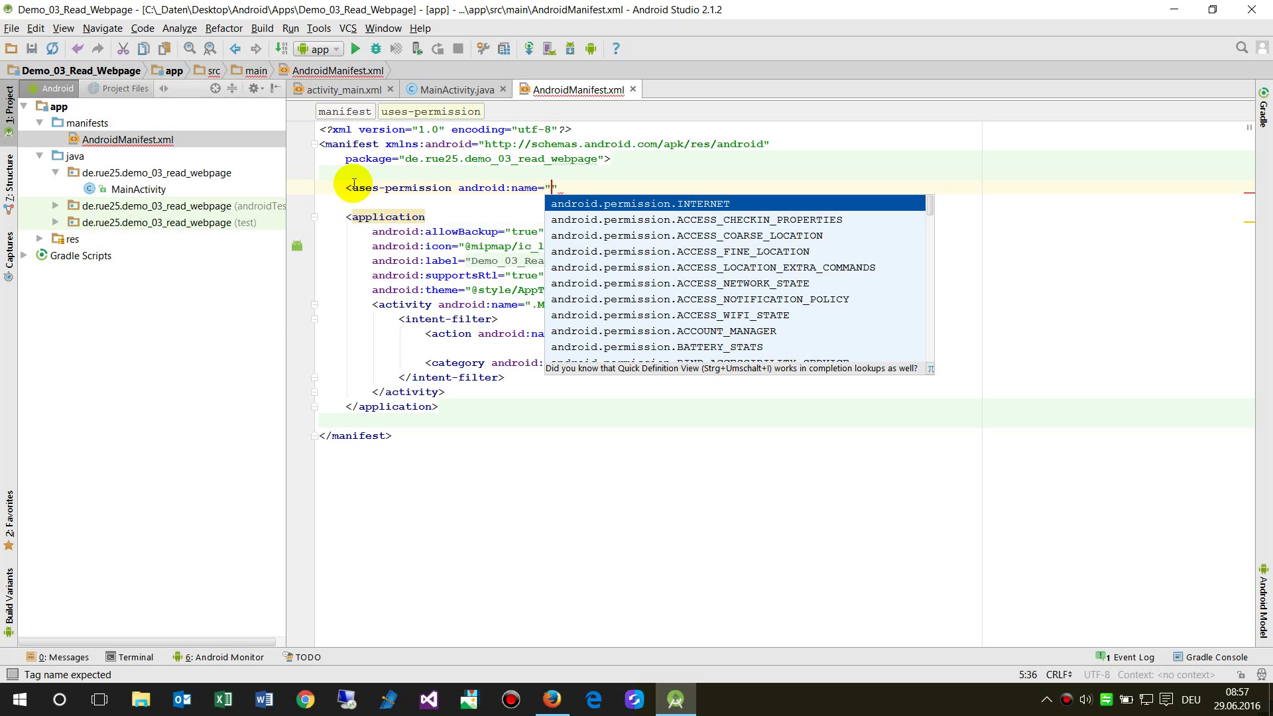
pyautogui.hotkey('ctrl', 'q')
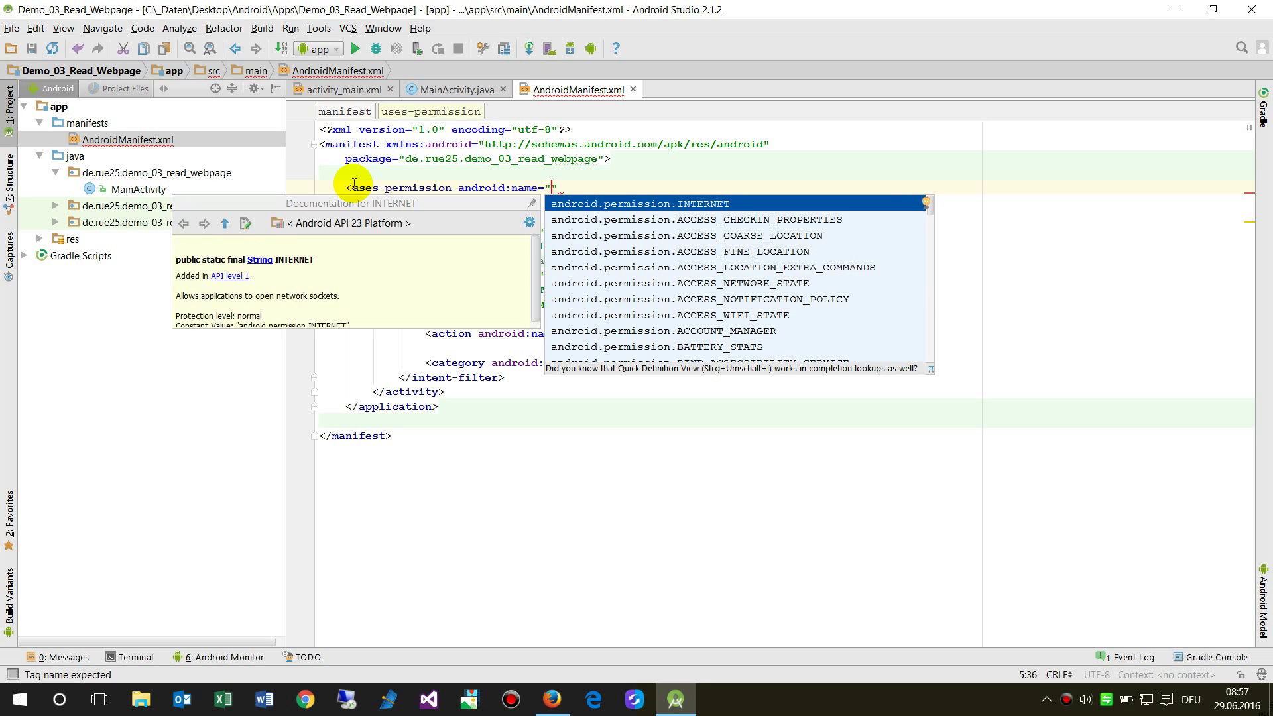
pyautogui.press('Return')
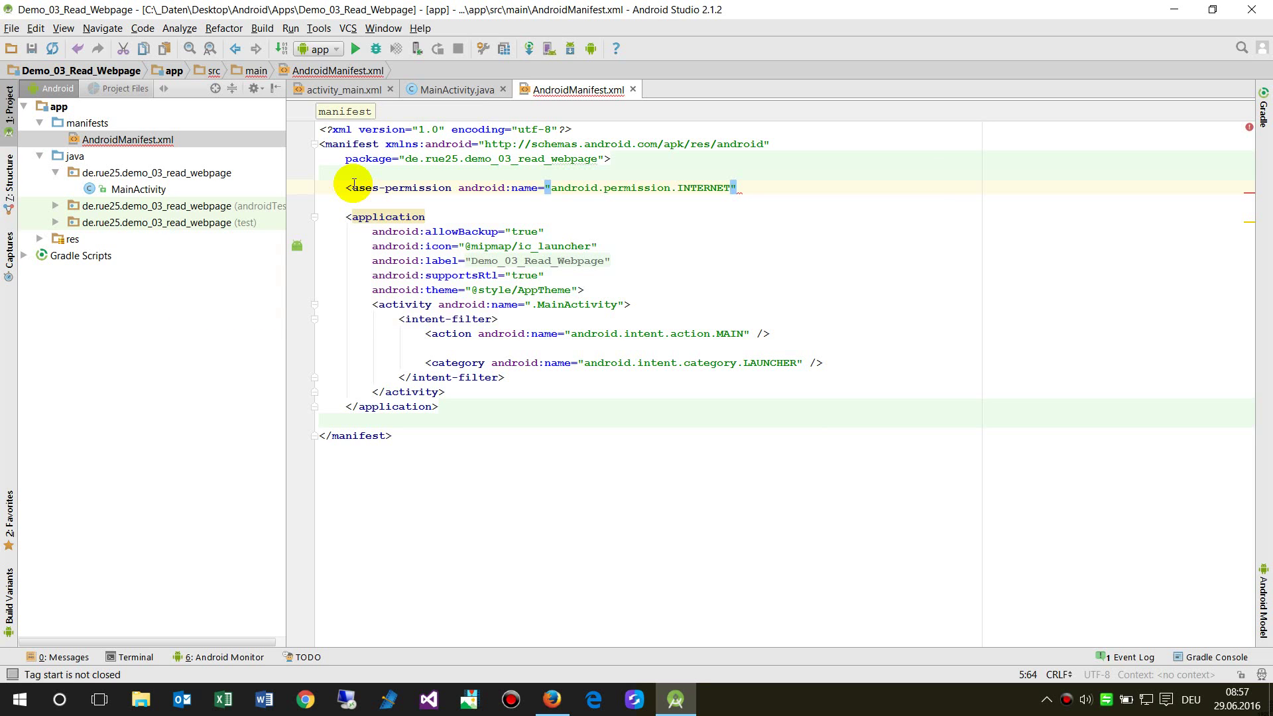
pyautogui.write('></uses-permission>')
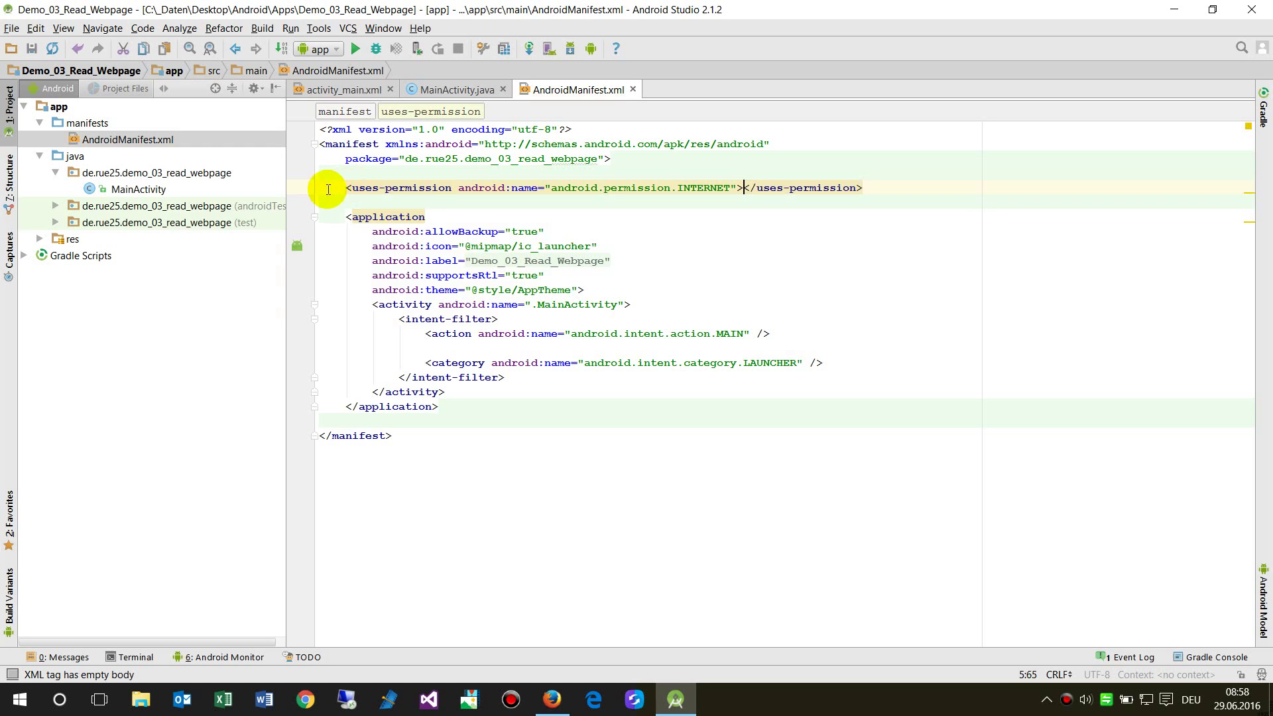
pyautogui.moveTo(350, 188)
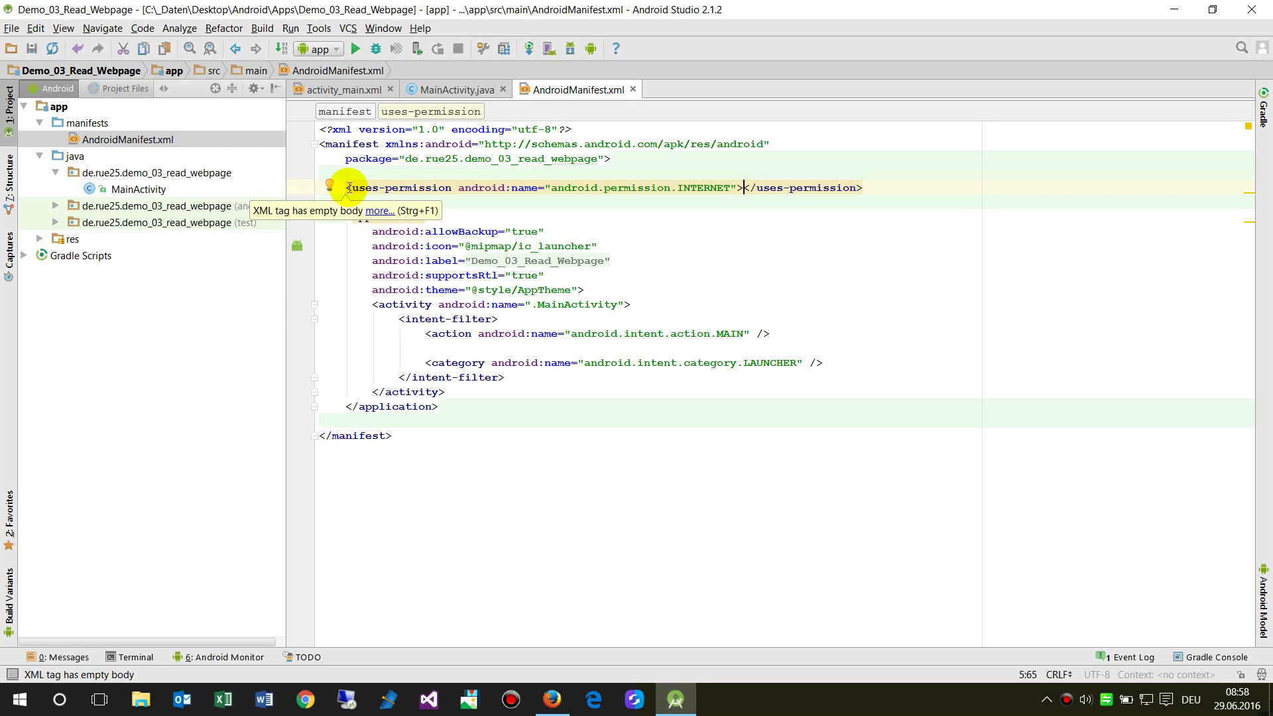
pyautogui.moveTo(865, 187); pyautogui.dragTo(345, 188)
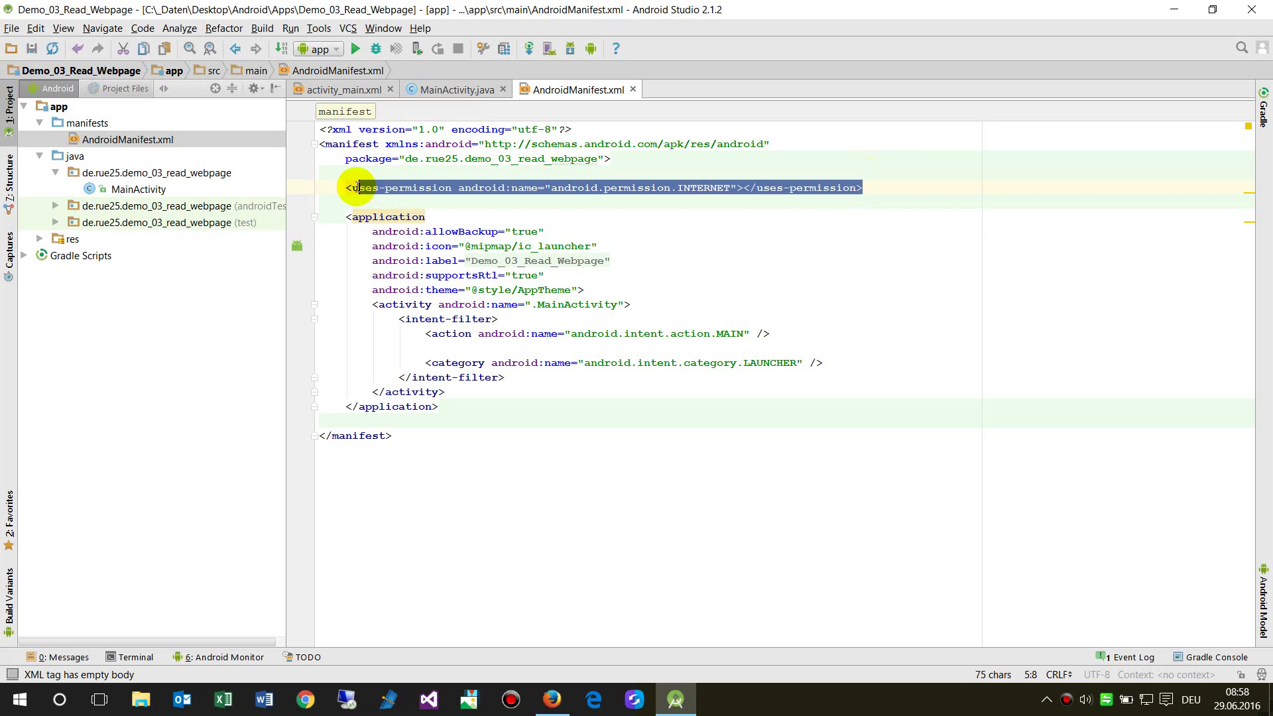
pyautogui.click(476, 451)
pyautogui.click(446, 418)
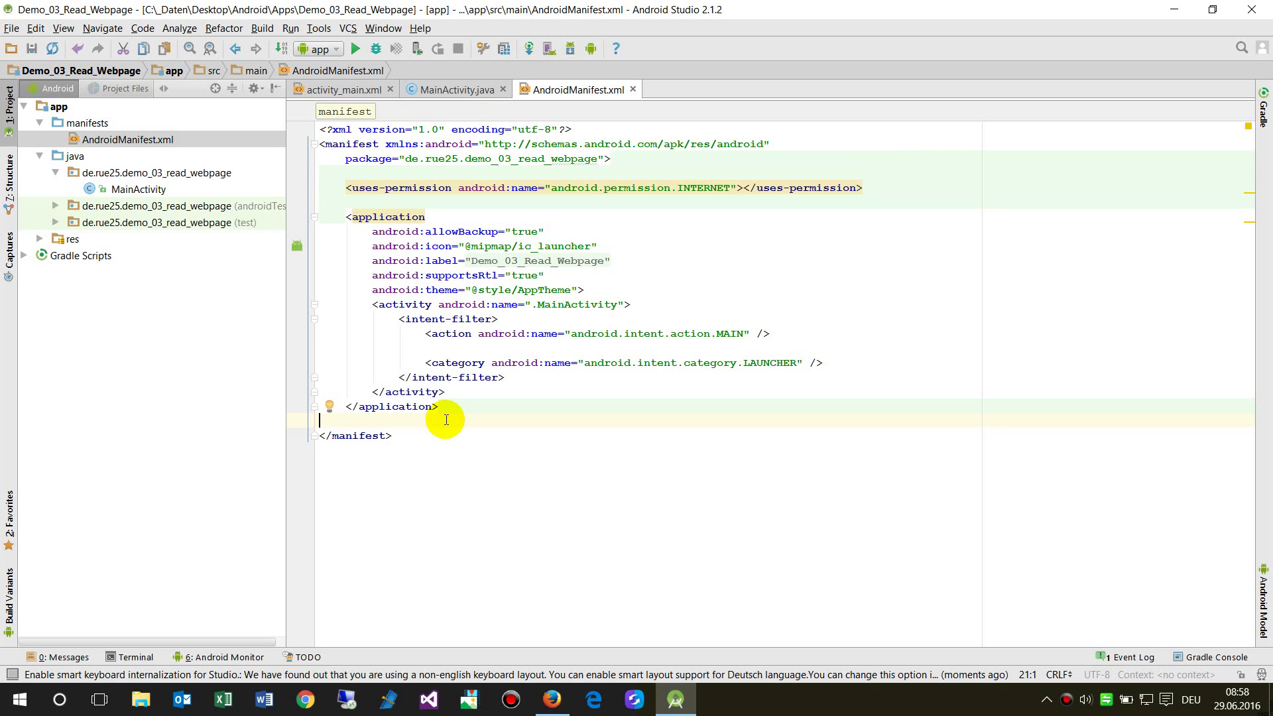